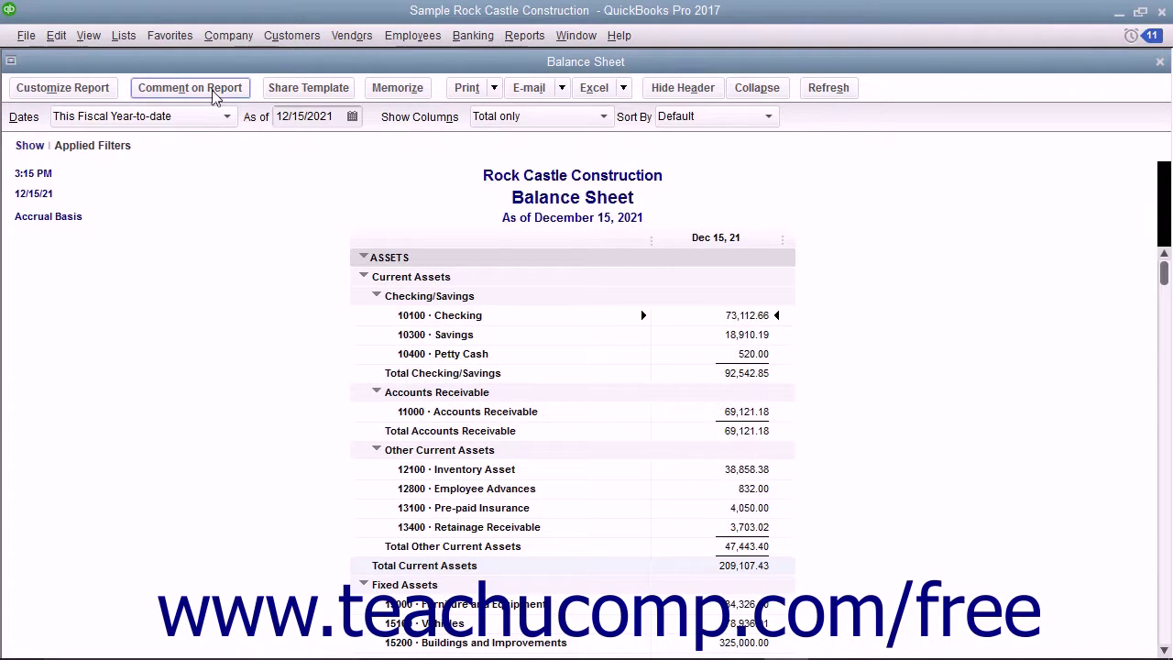
# Comment on the Petty Cash 520.00 amount asking why it's so high and suggesting a $100 deposit
pyautogui.click(190, 88)
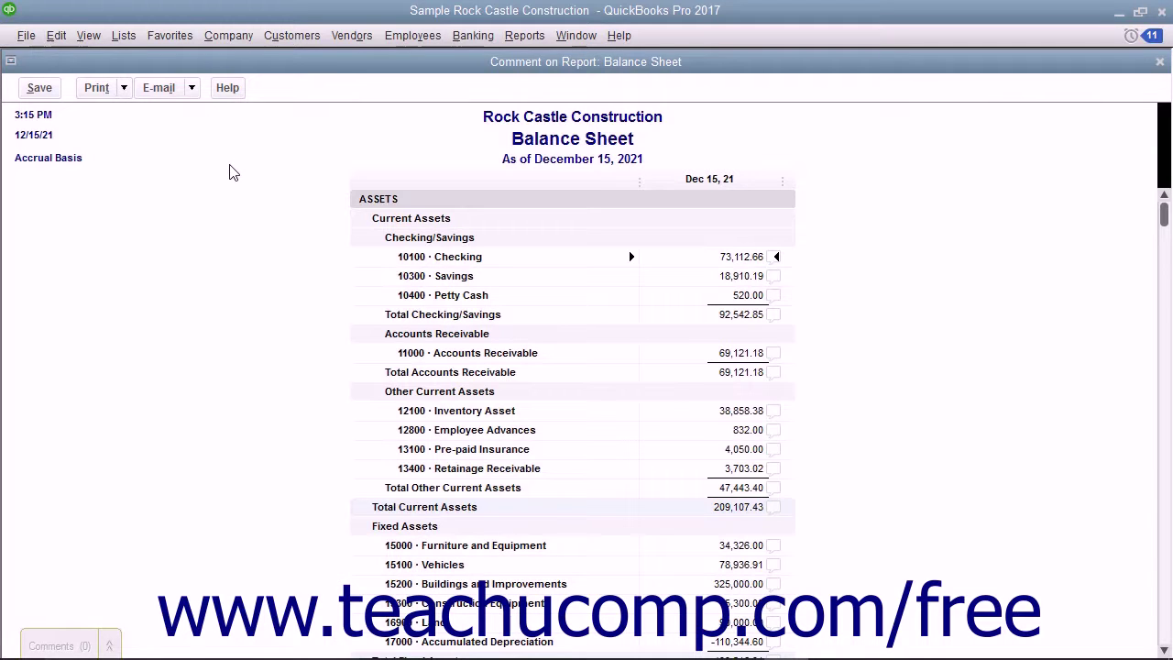
pyautogui.click(774, 297)
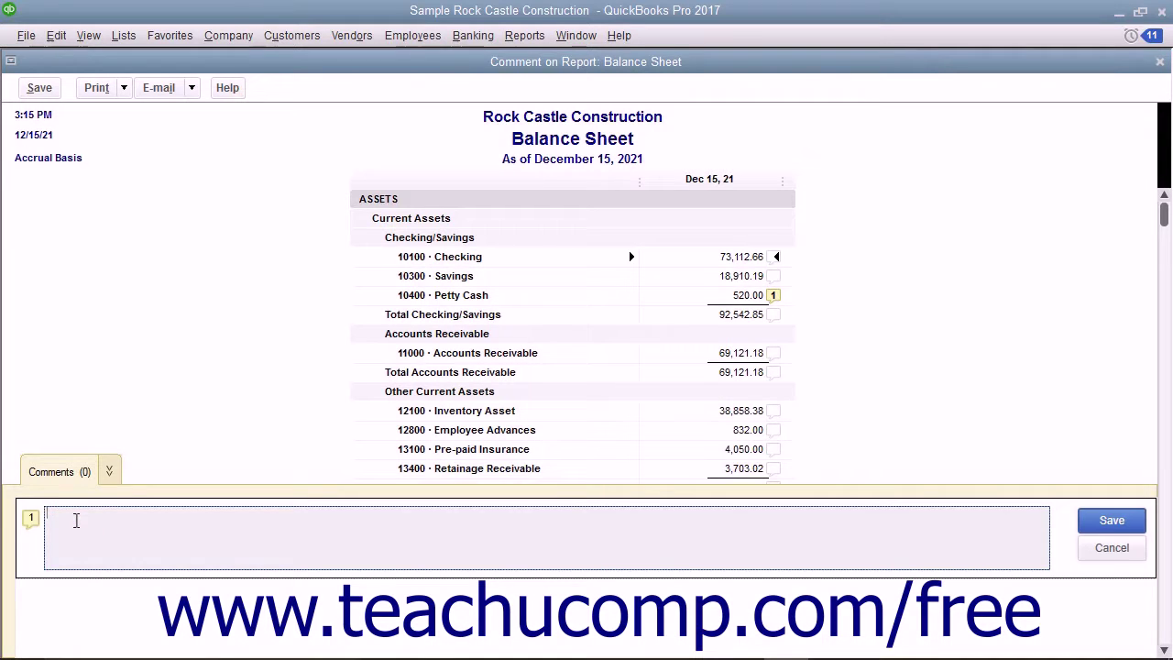
pyautogui.write('Why is this so high? Deposit $100 back into checking at a bare minimum. Check with Tom to see how much to deposit, for sure.')
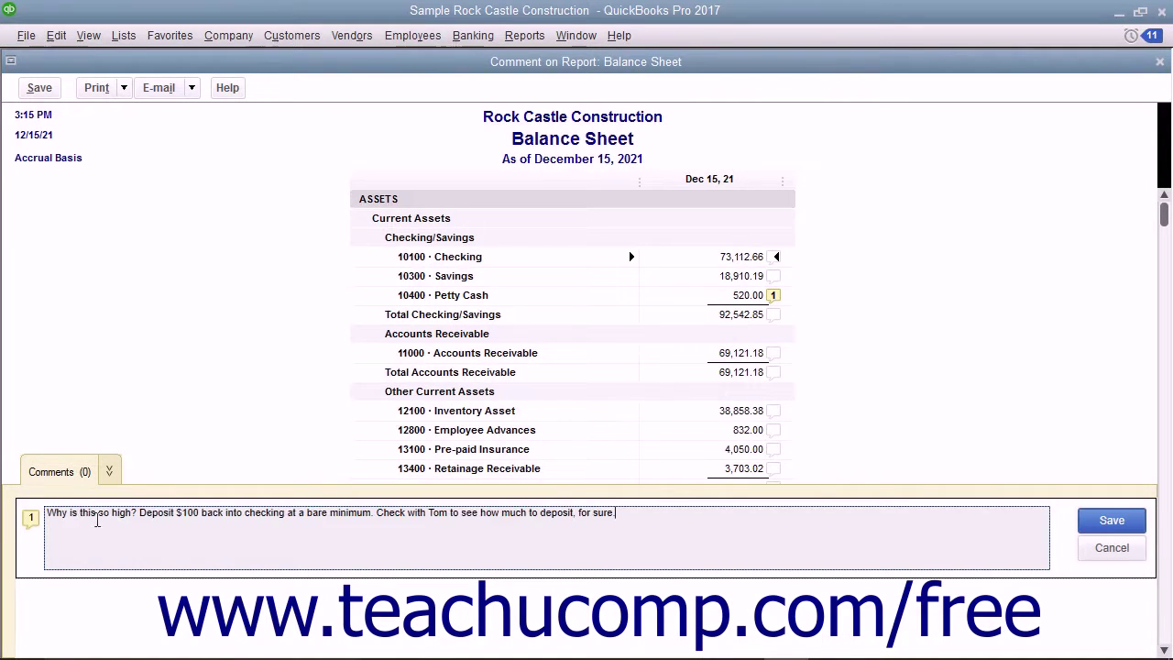
pyautogui.click(1110, 519)
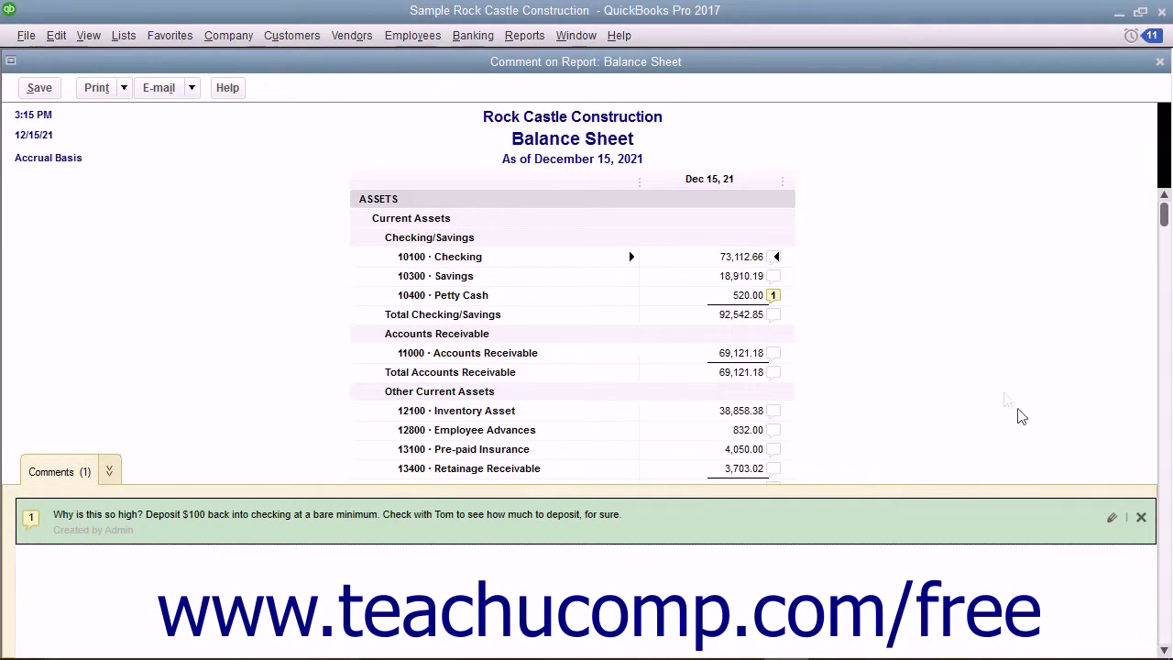
pyautogui.click(774, 258)
# Comment on Checking to review previous reconciliation reports, adding 'Use both the Summary and Detail reports.'
pyautogui.write('Review the previous account reconciliation reports for this account!')
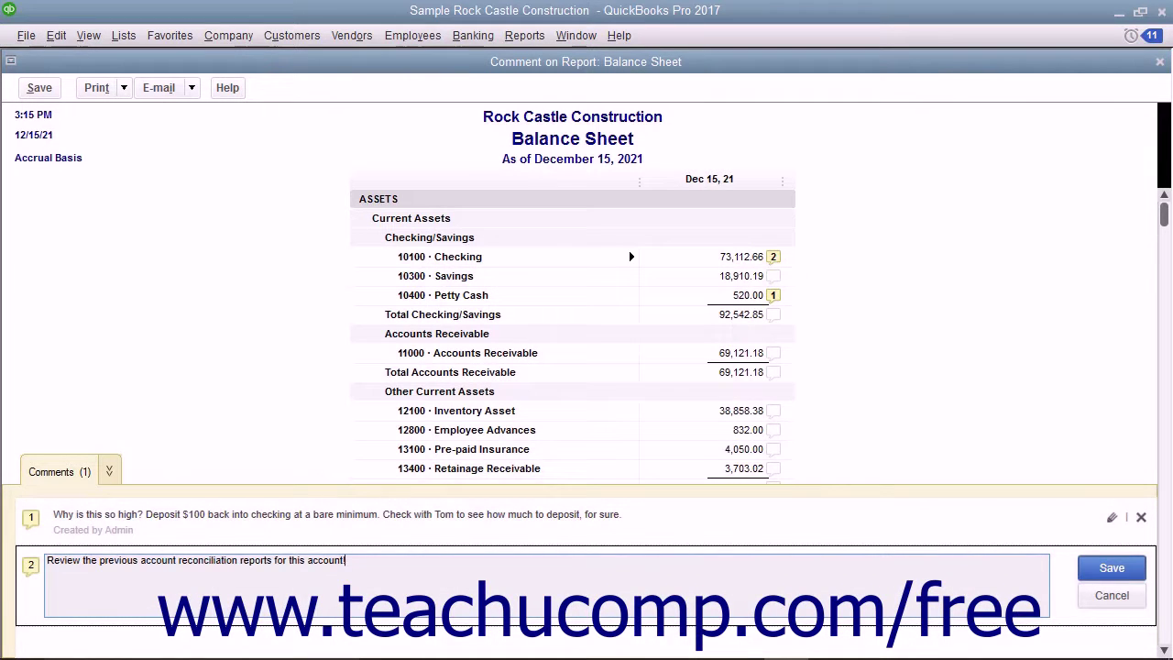
pyautogui.click(1110, 568)
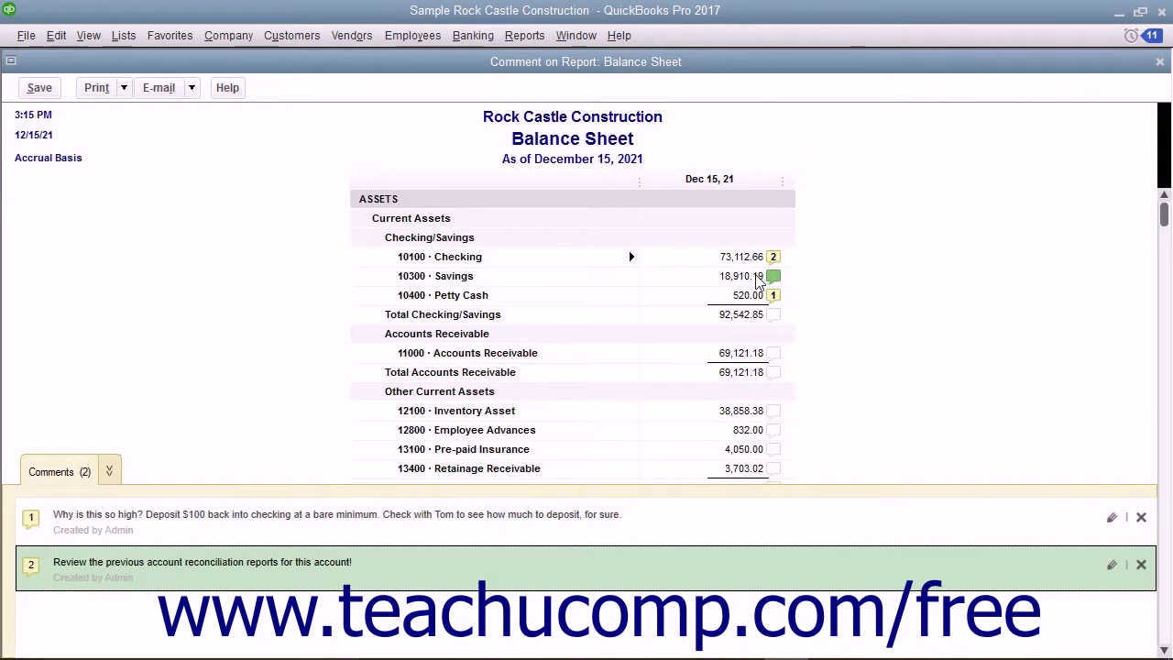
pyautogui.click(1110, 566)
pyautogui.write('Use both the "Summary" and the "Detail" reports.')
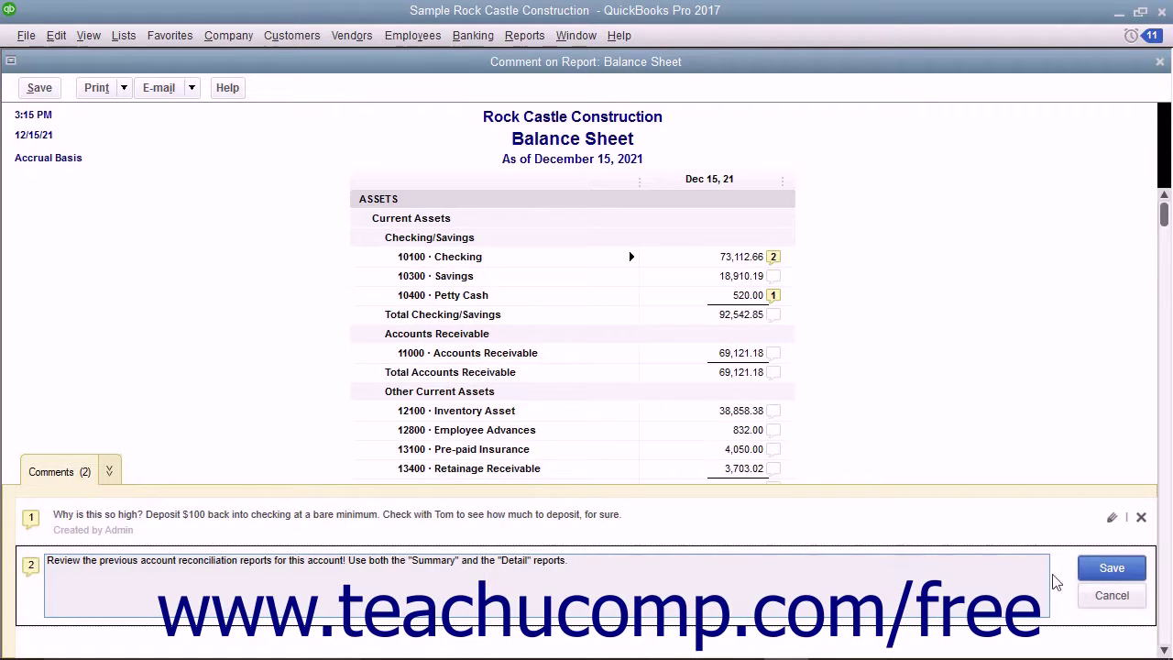
pyautogui.click(1102, 566)
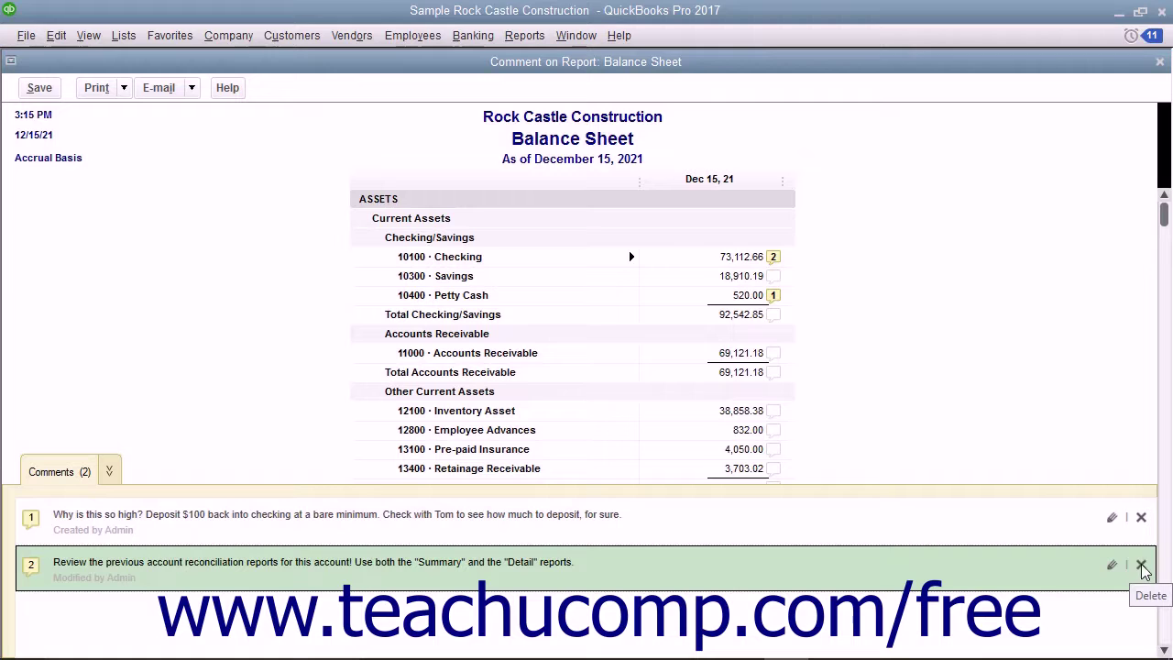
# Delete the second (Checking) comment and confirm the deletion
pyautogui.click(1141, 566)
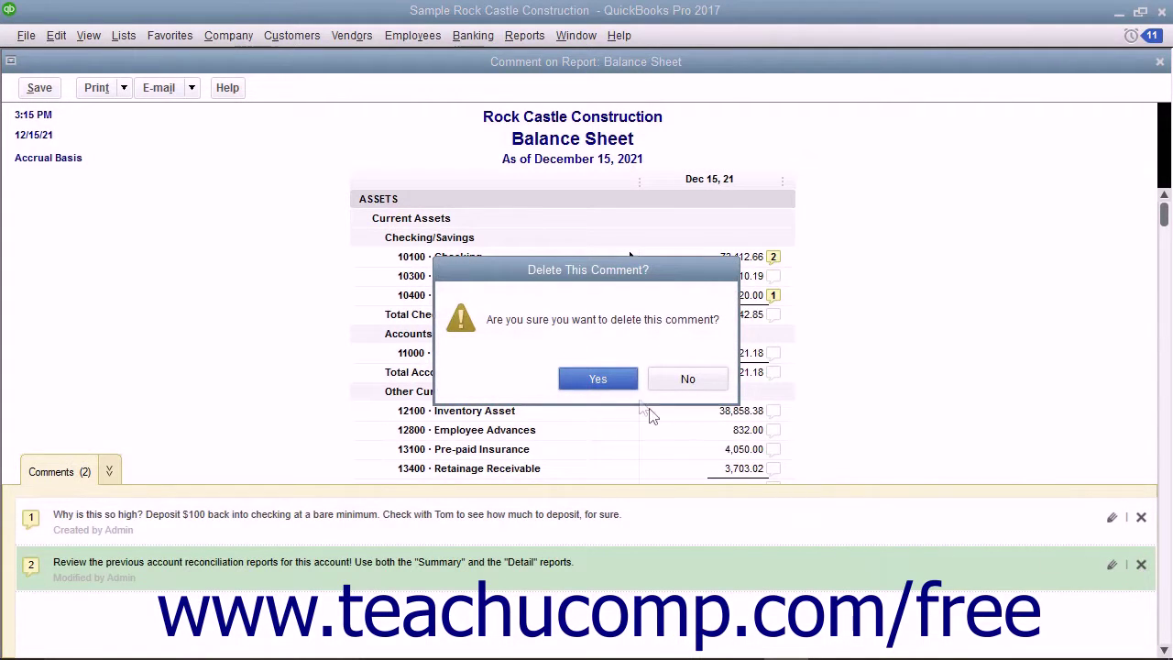
pyautogui.click(618, 383)
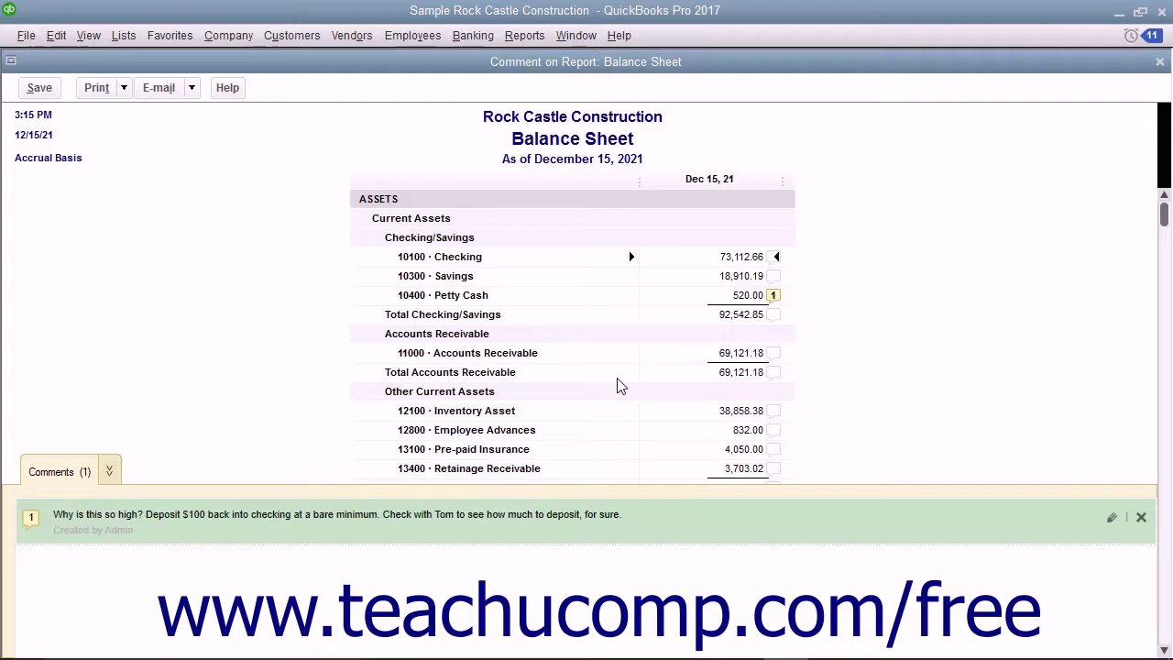
# Save the commented report as 'Balance Sheet- Commented on 12/15' and dismiss the confirmation
pyautogui.click(48, 88)
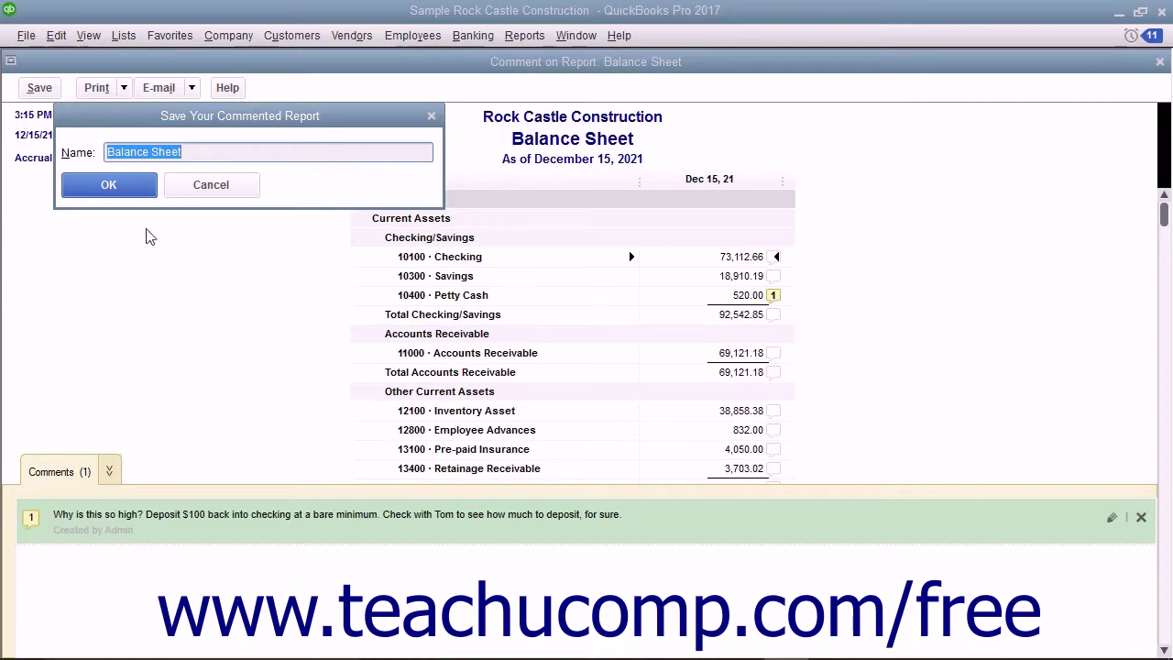
pyautogui.click(192, 153)
pyautogui.write('- Commented on 12/15')
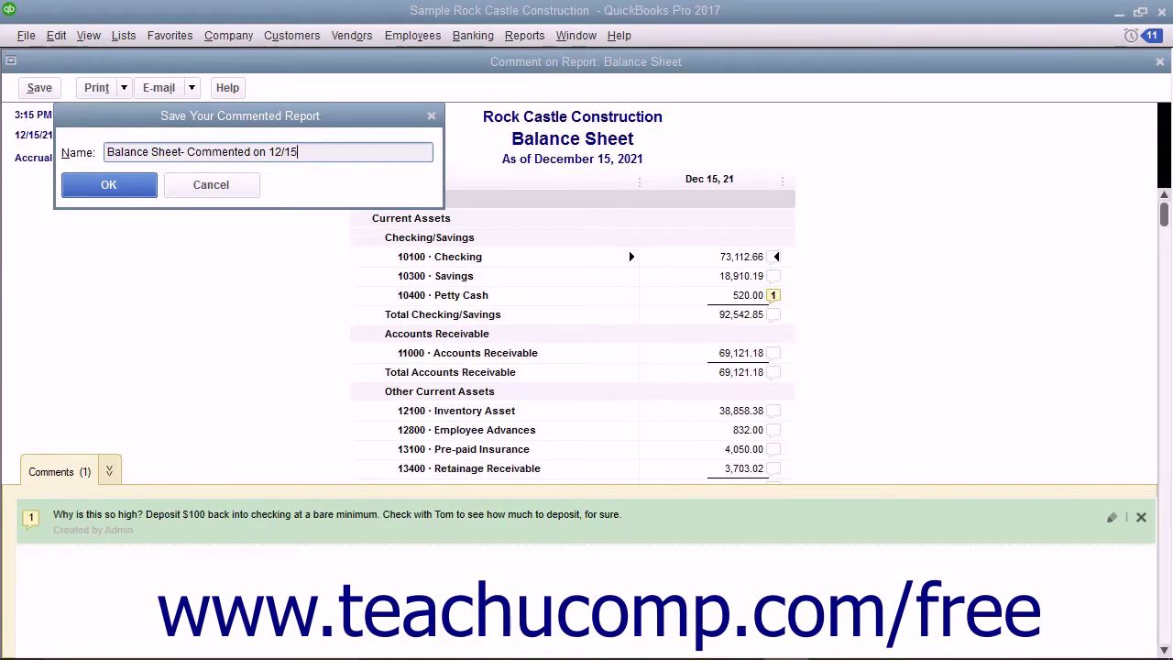
pyautogui.click(139, 191)
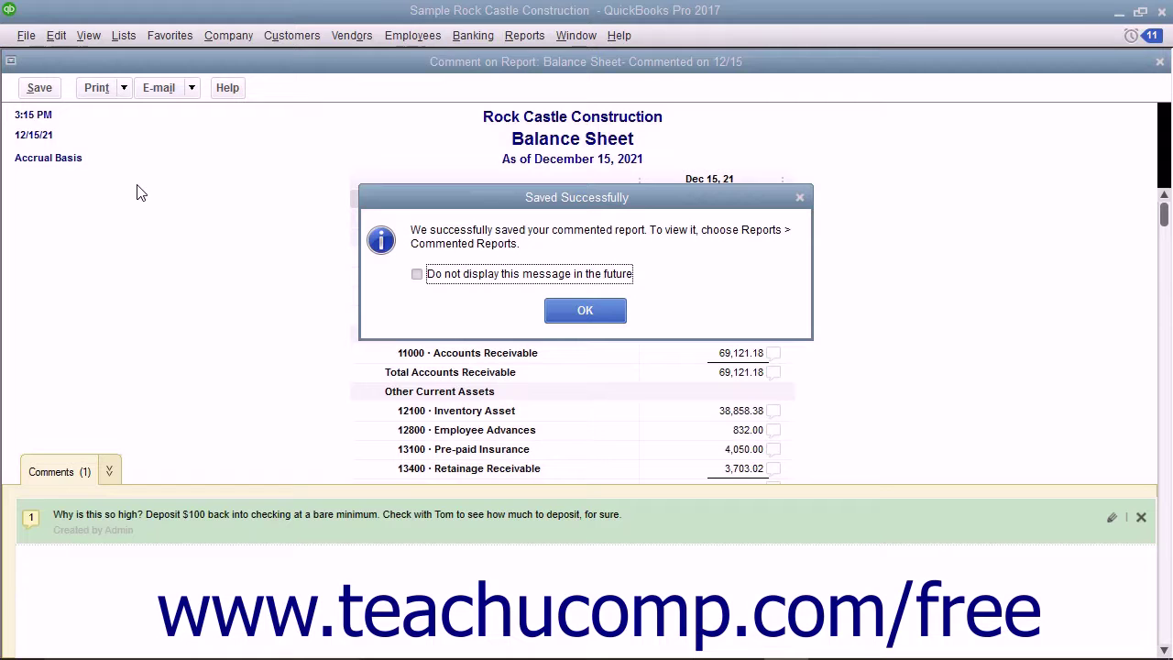
pyautogui.click(563, 313)
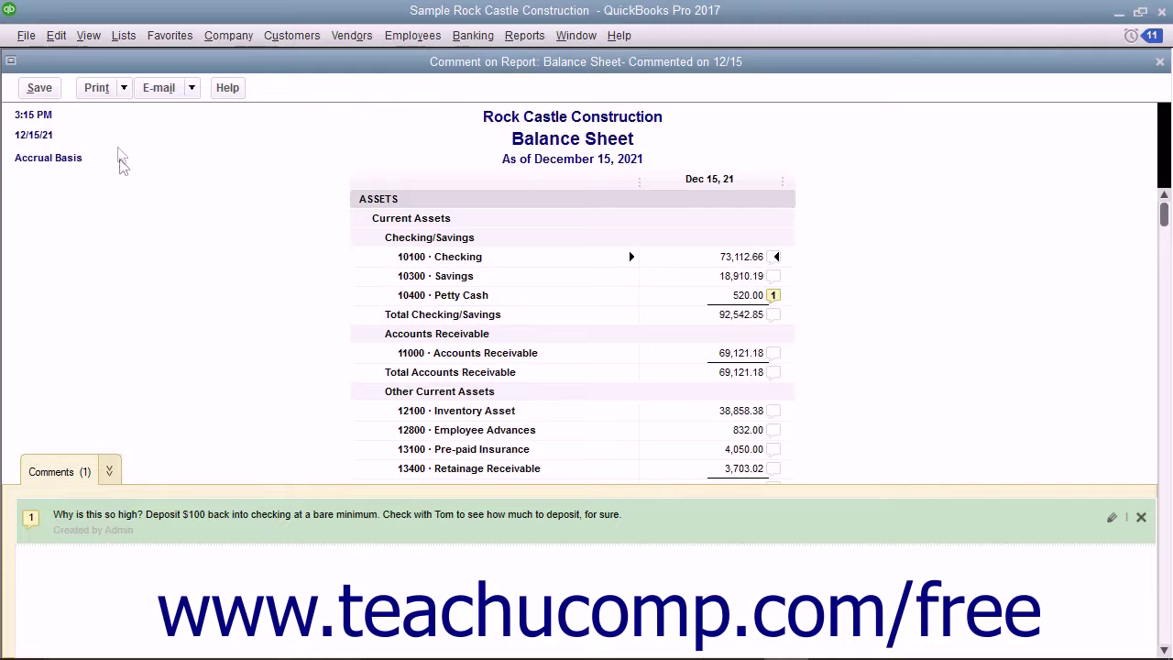
# Look over the Print and E-mail options unused, then close the comment and Balance Sheet windows
pyautogui.click(122, 88)
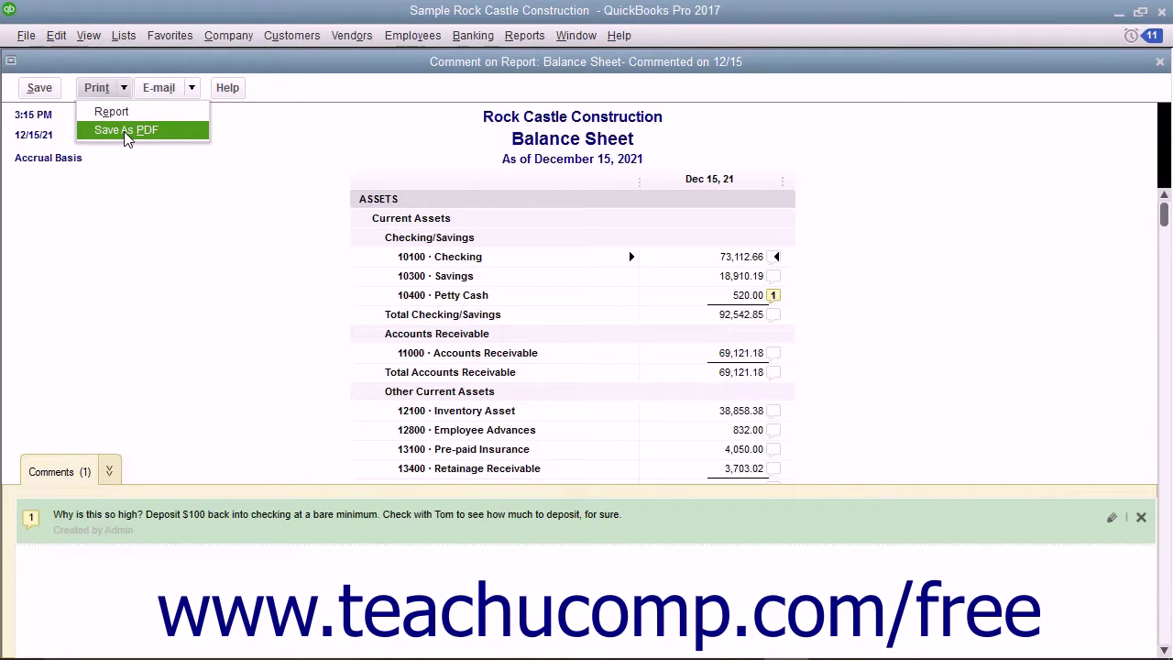
pyautogui.click(127, 130)
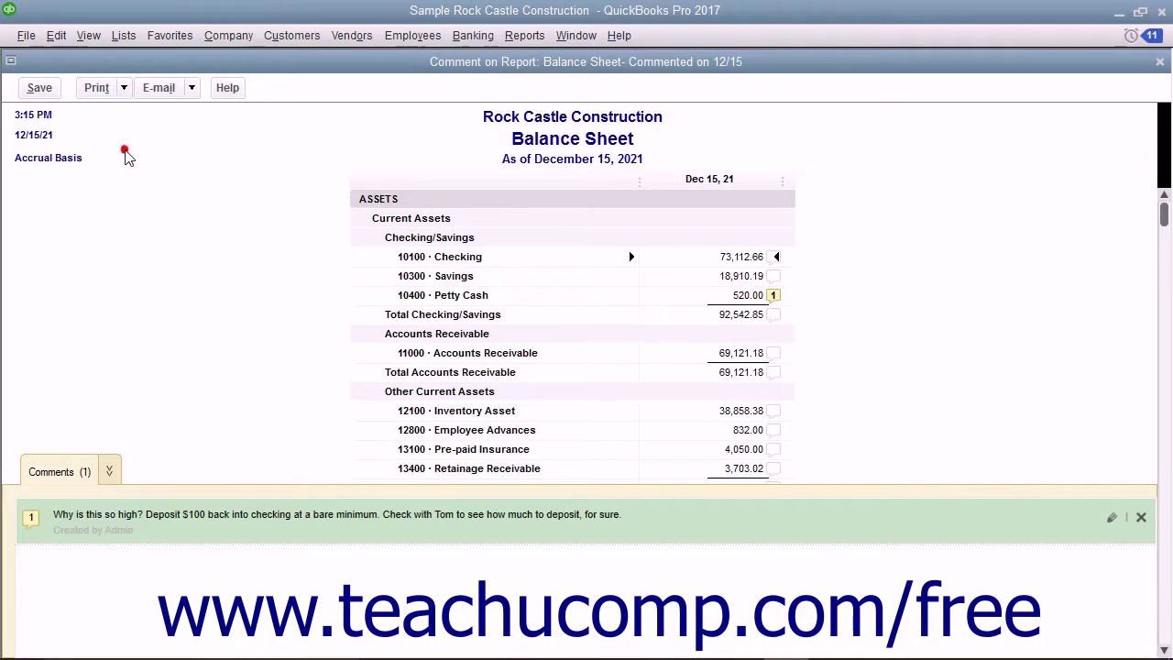
pyautogui.click(171, 92)
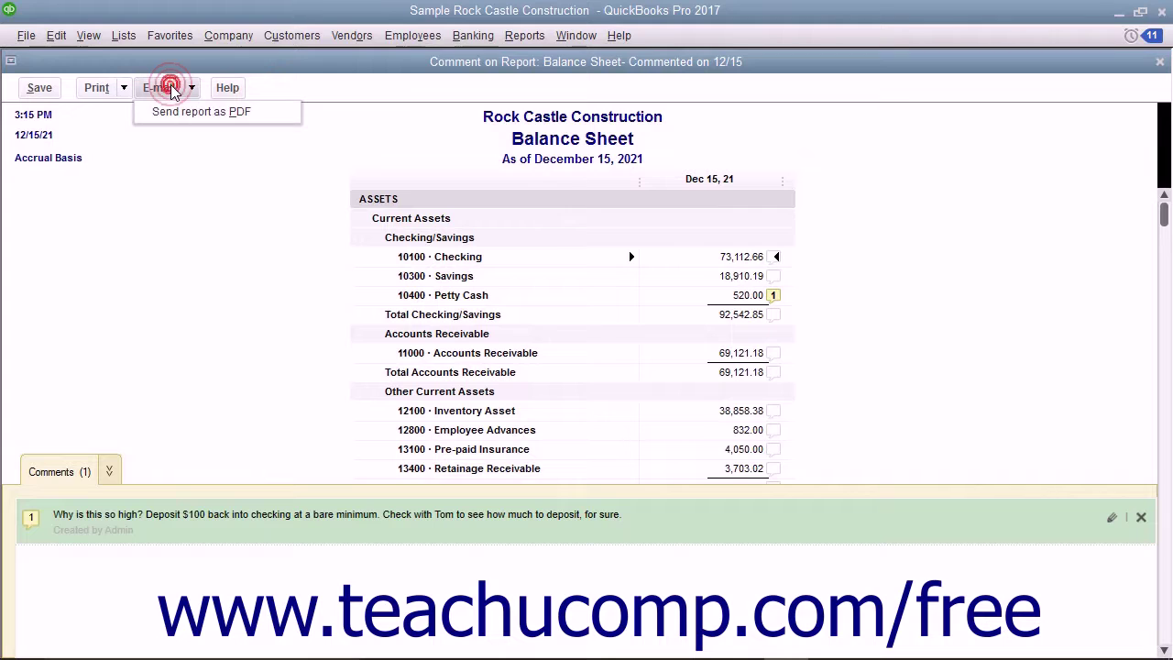
pyautogui.click(179, 141)
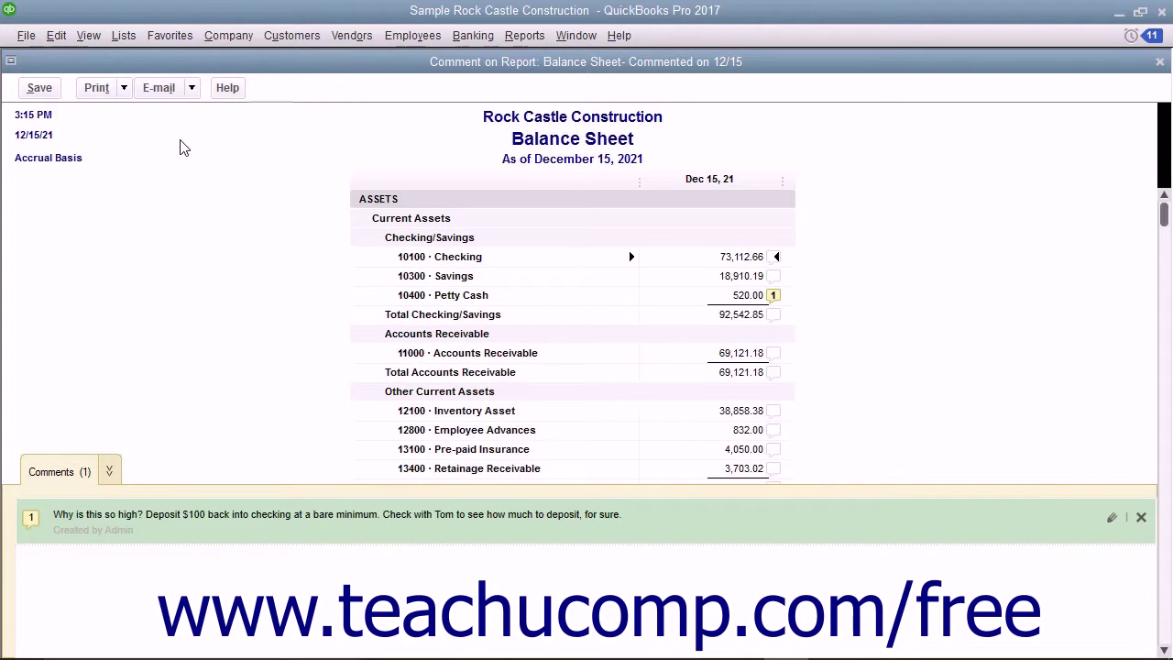
pyautogui.click(1160, 62)
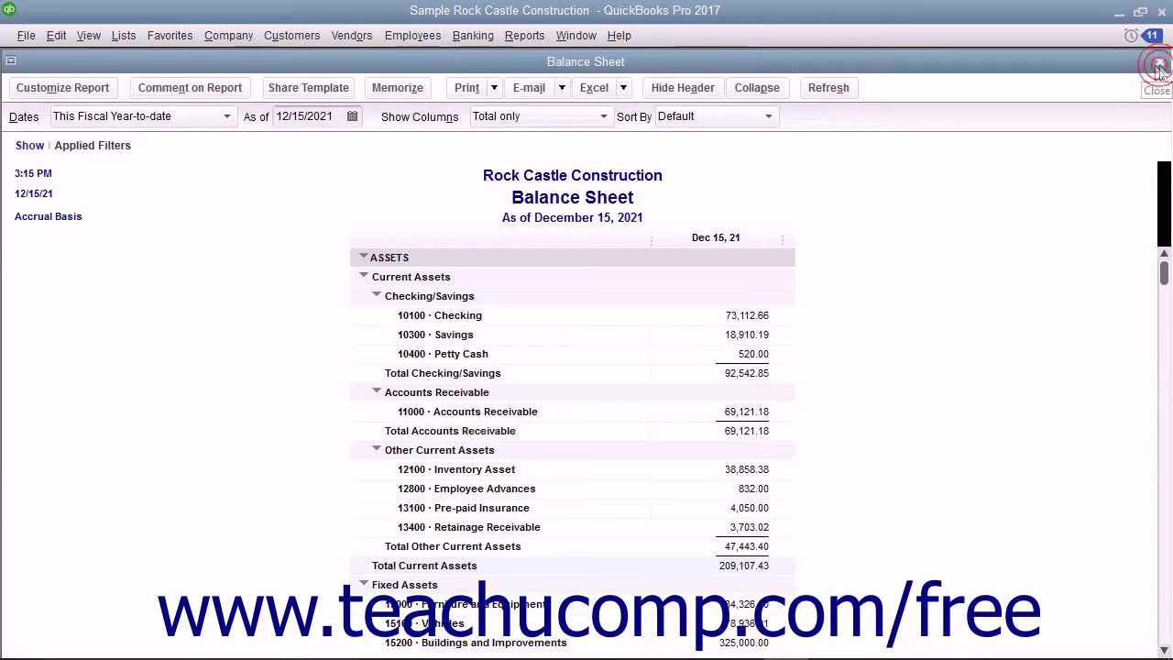
pyautogui.click(1159, 62)
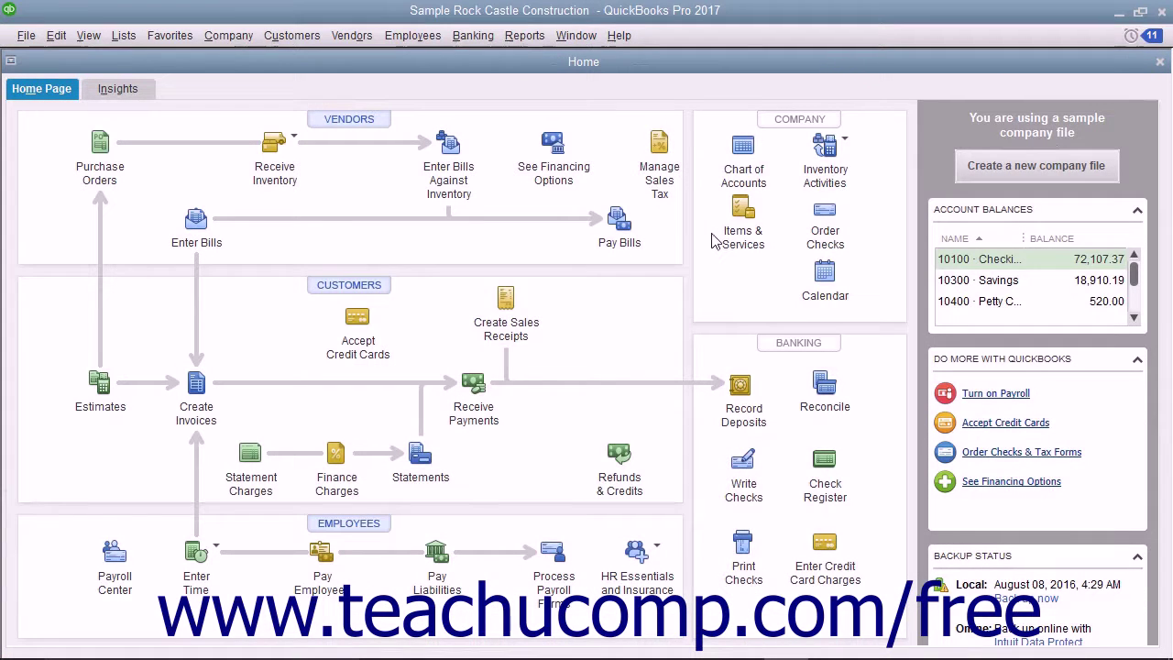
# Open Reports > Commented Reports to list the saved 'Balance Sheet- Commented on 12/15' report
pyautogui.click(531, 38)
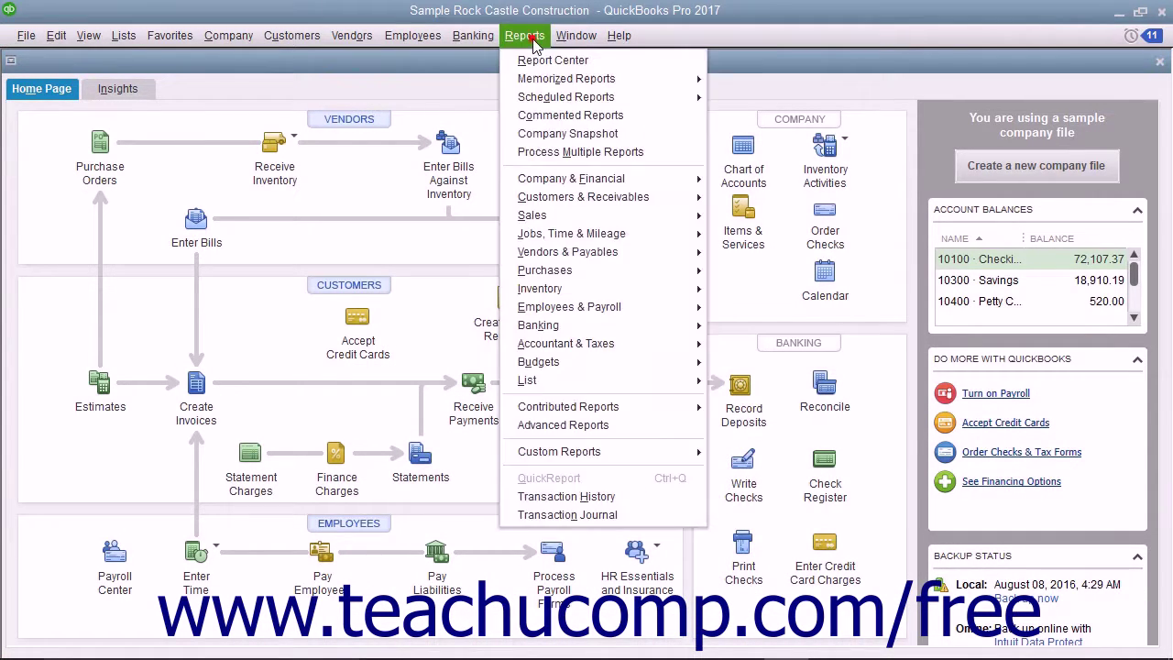
pyautogui.click(550, 122)
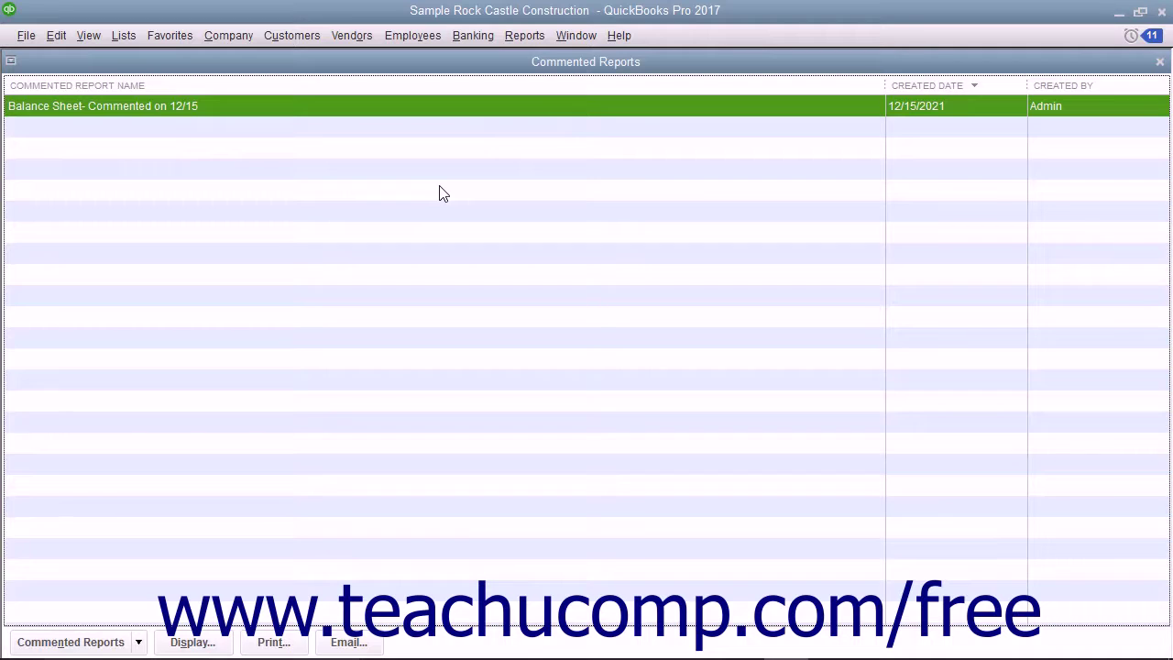
pyautogui.click(232, 101)
pyautogui.doubleClick(200, 108)
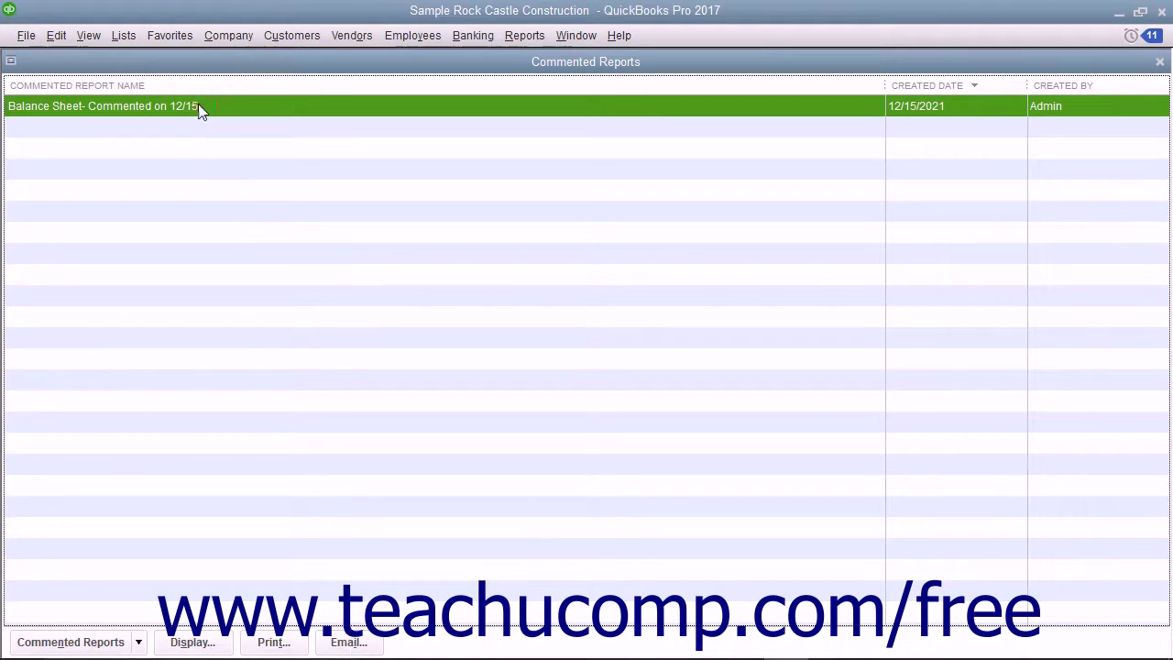
# Rename the saved commented report to 'Balance Sheet- Commented on 12/15/21'
pyautogui.click(140, 643)
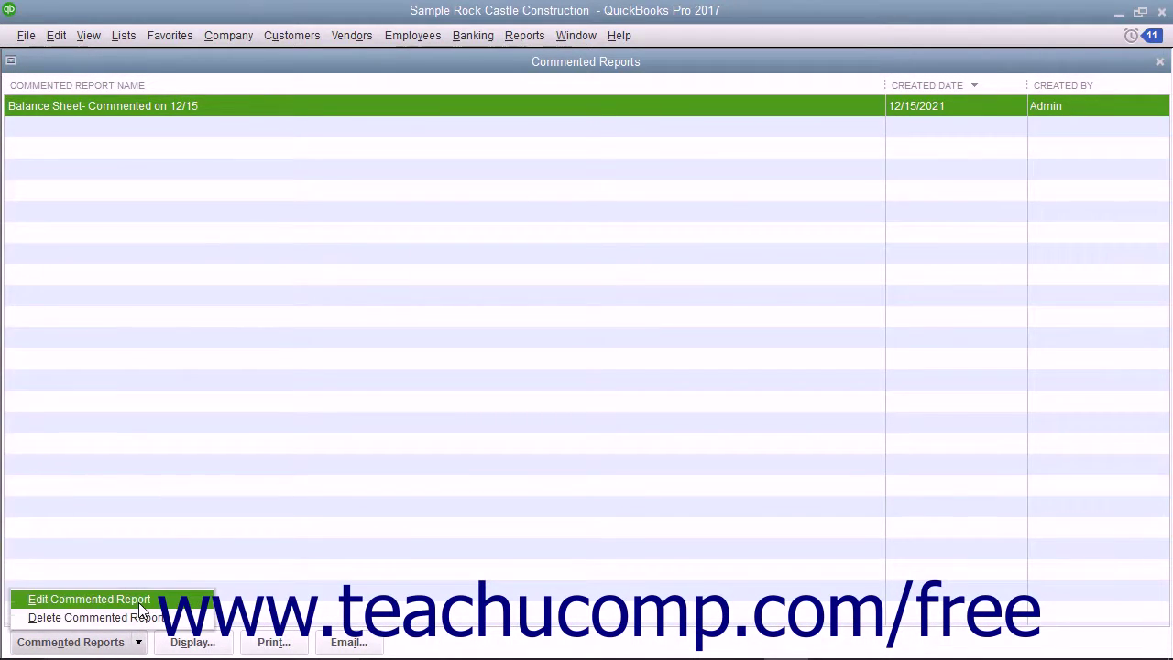
pyautogui.click(140, 601)
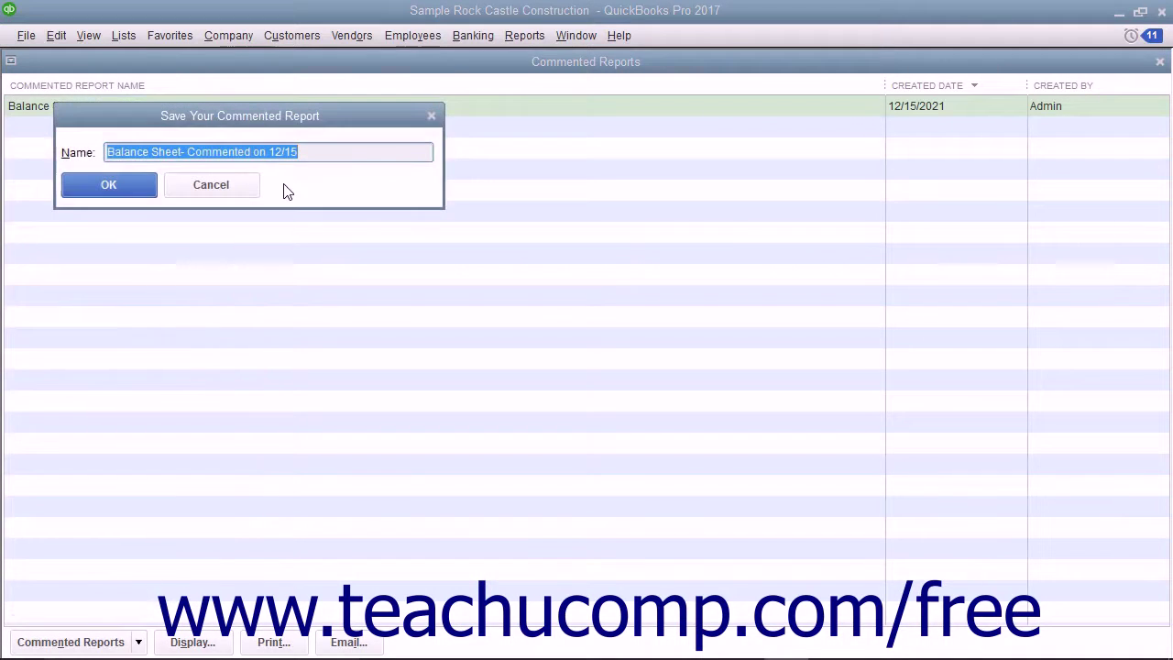
pyautogui.click(323, 154)
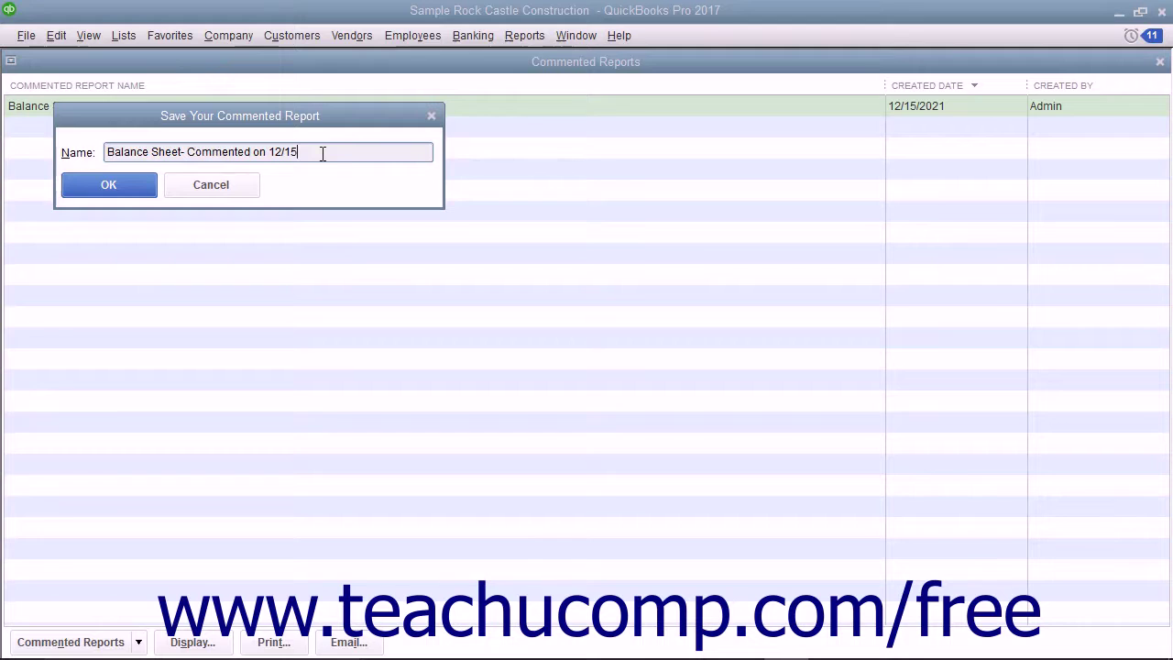
pyautogui.write('/21')
pyautogui.click(136, 183)
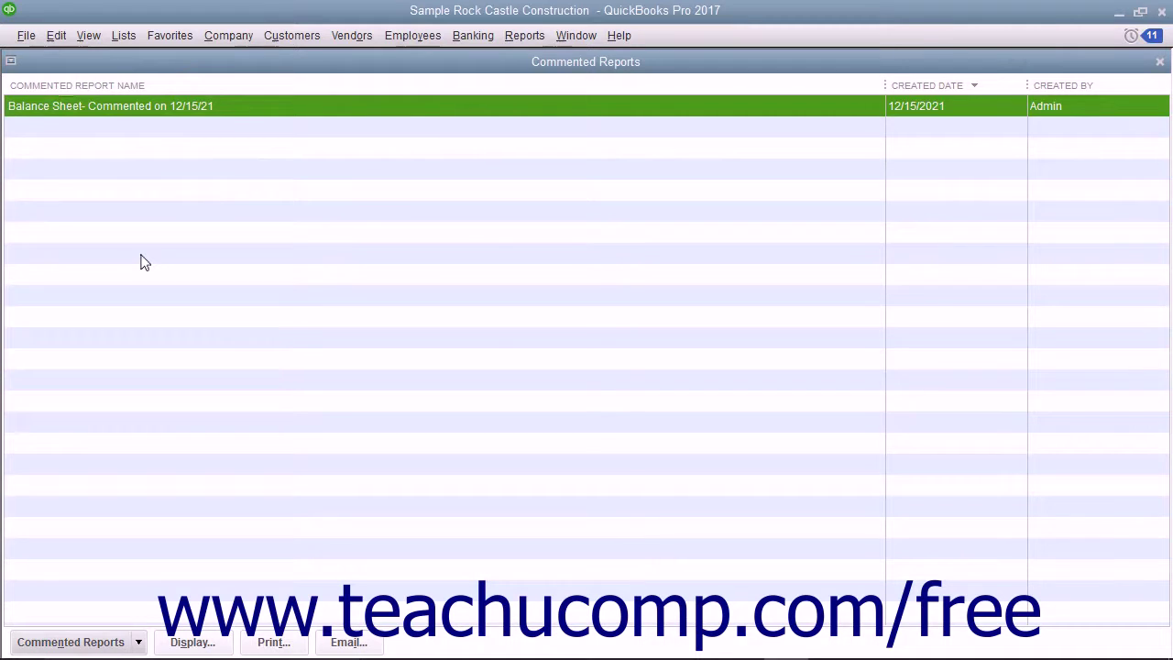
# Choose Delete Commented Report for 'Balance Sheet- Commented on 12/15/21' to raise the confirmation
pyautogui.click(149, 106)
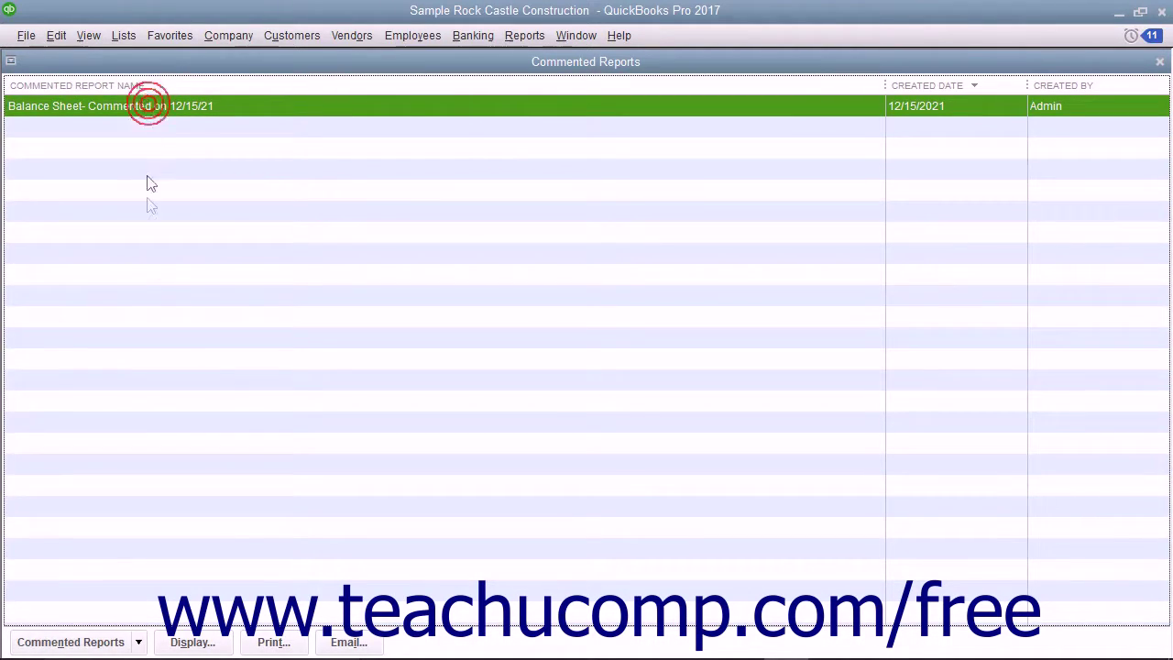
pyautogui.click(126, 641)
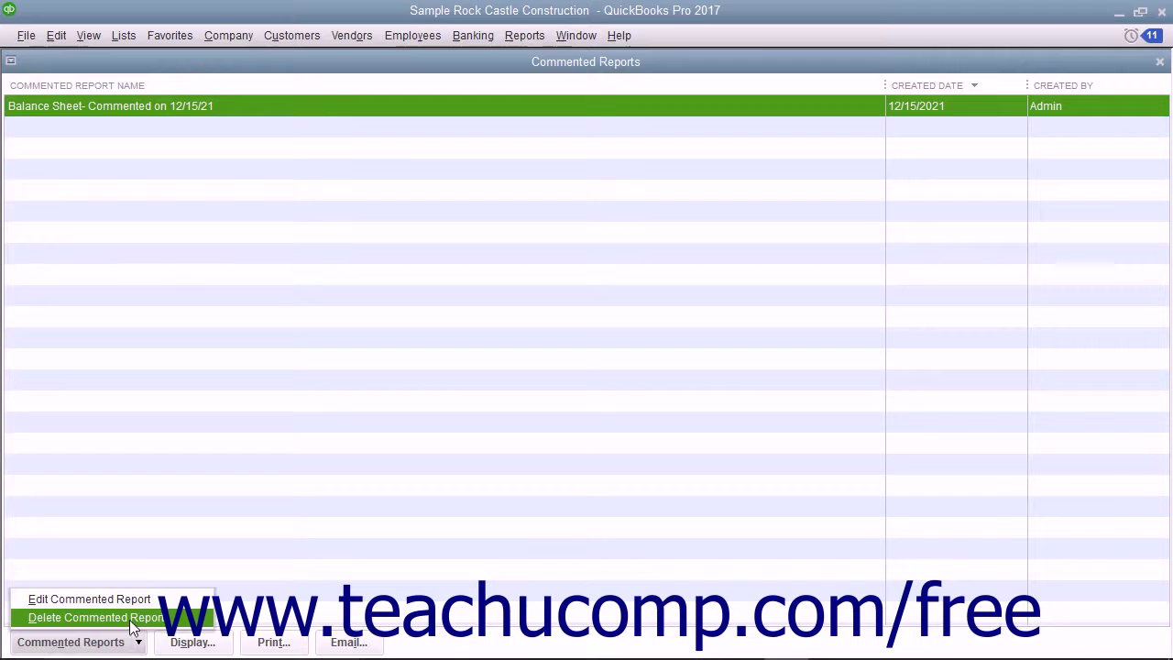
pyautogui.click(133, 618)
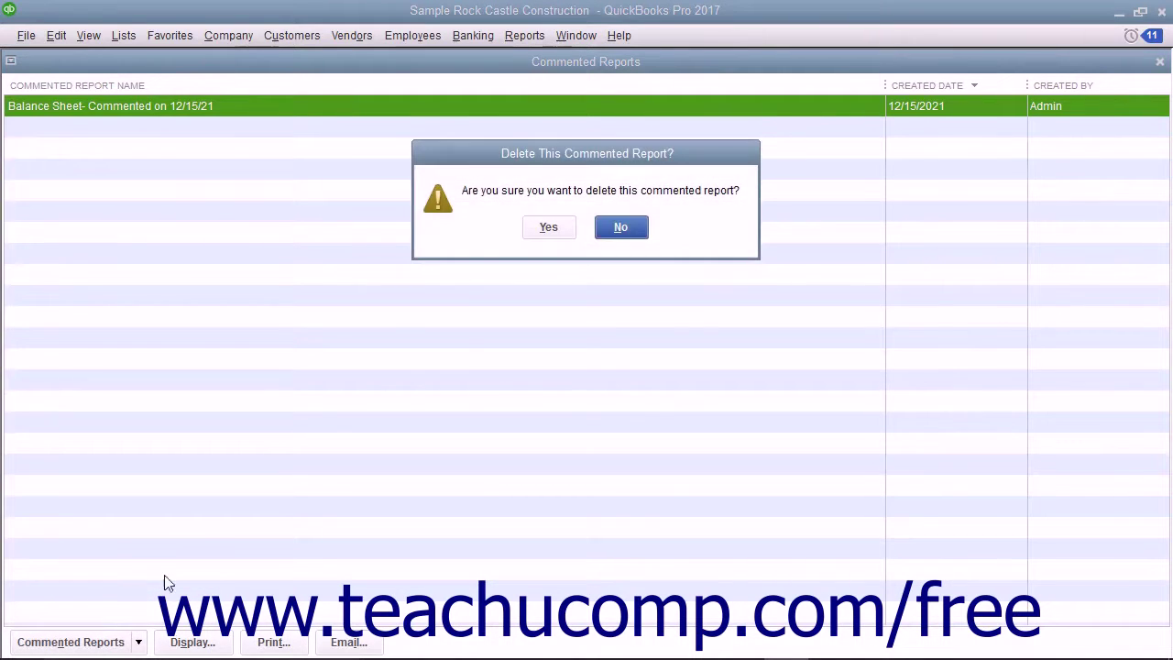